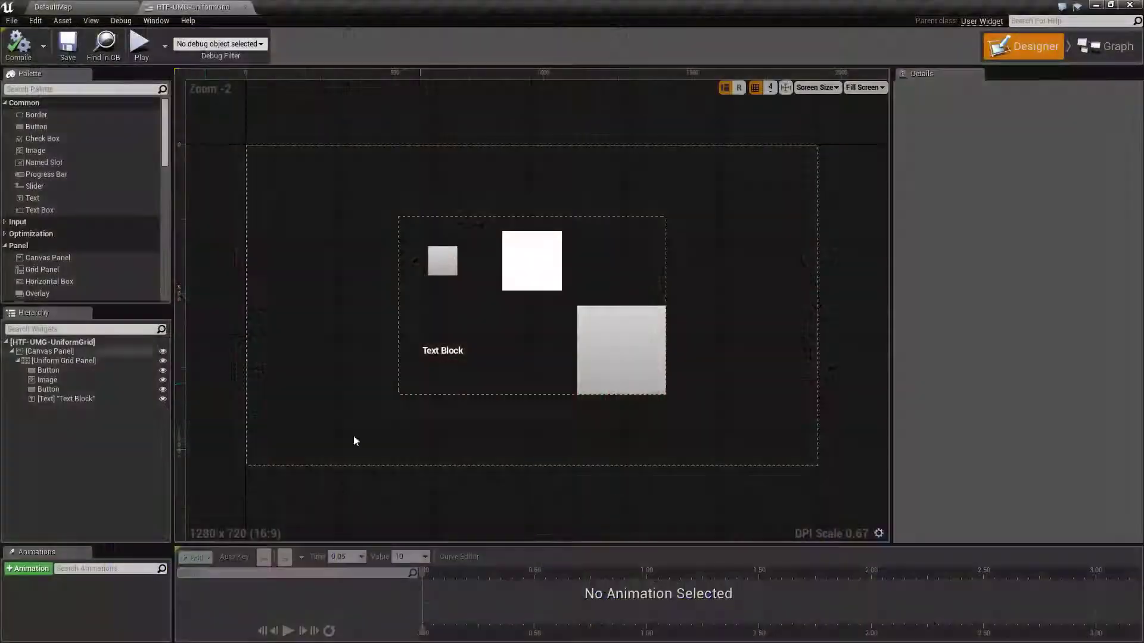
# - Select the Uniform Grid Panel under the hierarchy root so its Details show its layout properties
pyautogui.click(56, 344)
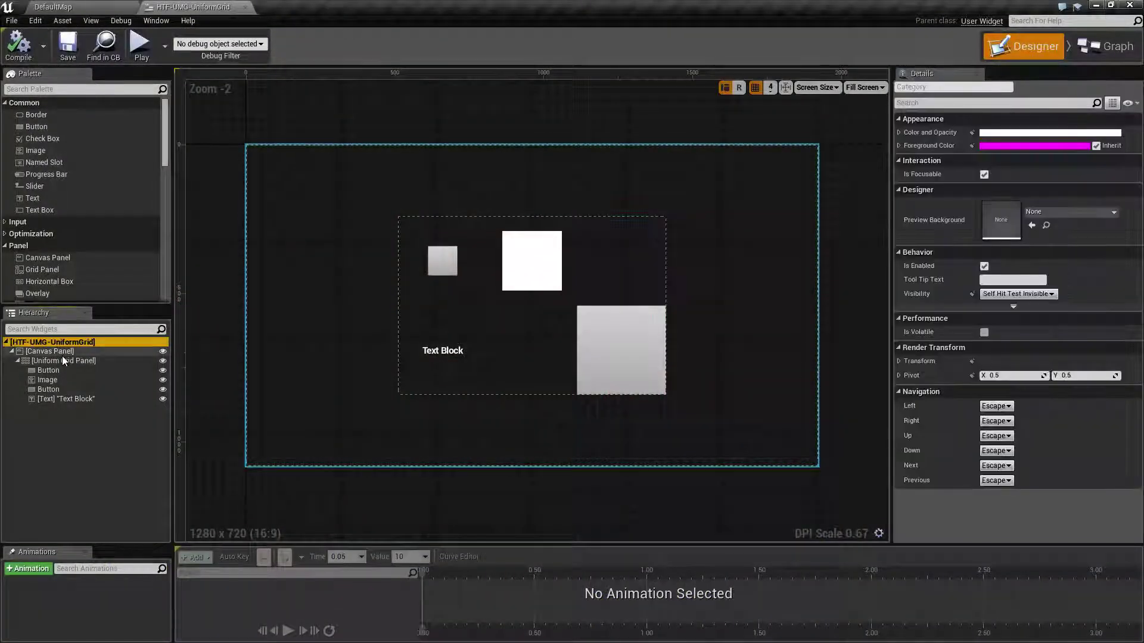
pyautogui.click(61, 360)
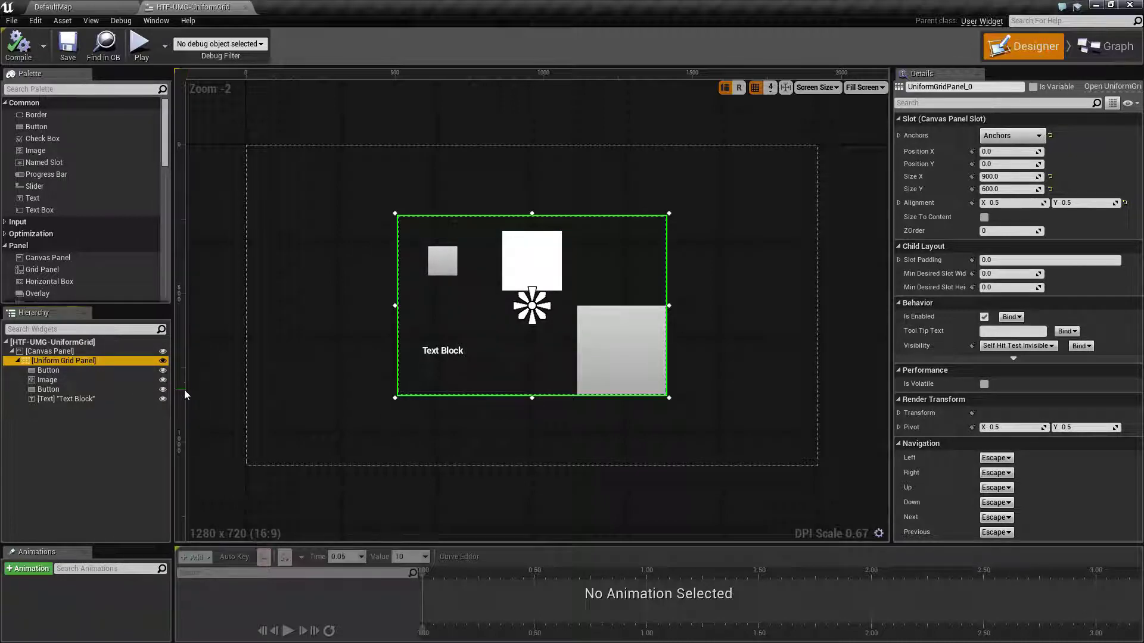
# - Set the Uniform Grid Panel's Size Y to 900, then select the top-left button
pyautogui.click(1000, 189)
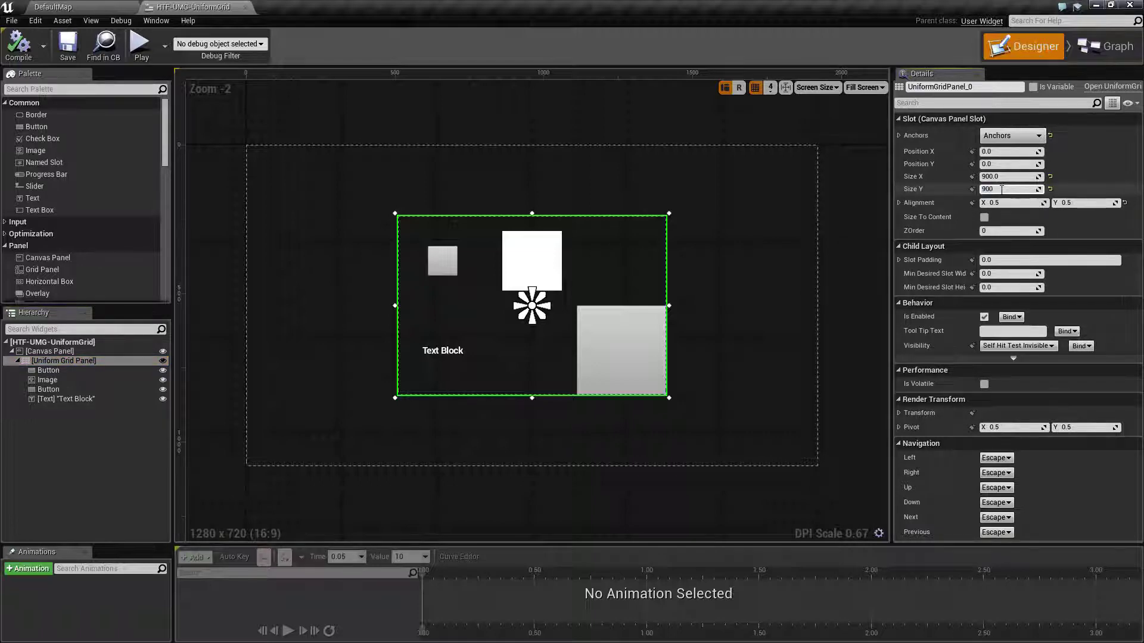
pyautogui.write('900')
pyautogui.press('Tab')
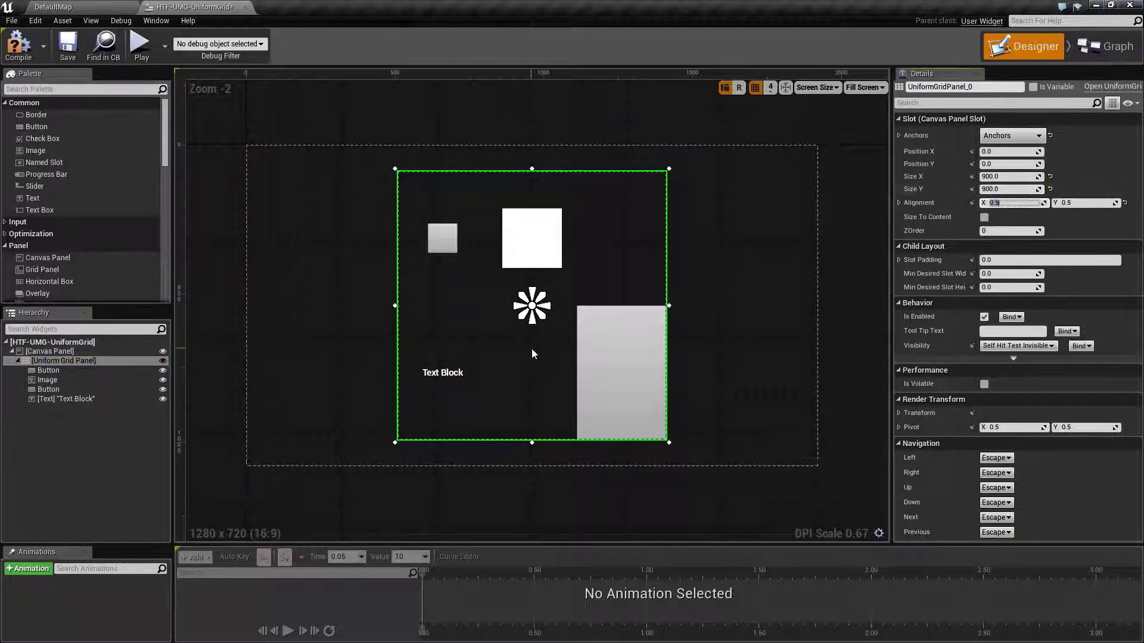
pyautogui.click(80, 361)
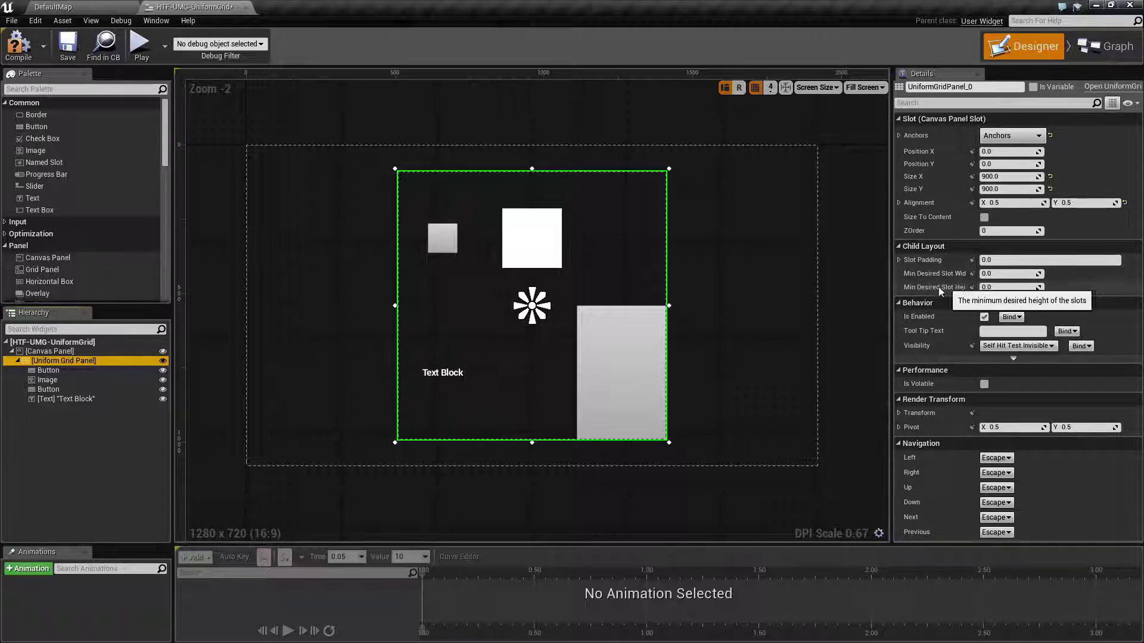
pyautogui.click(66, 370)
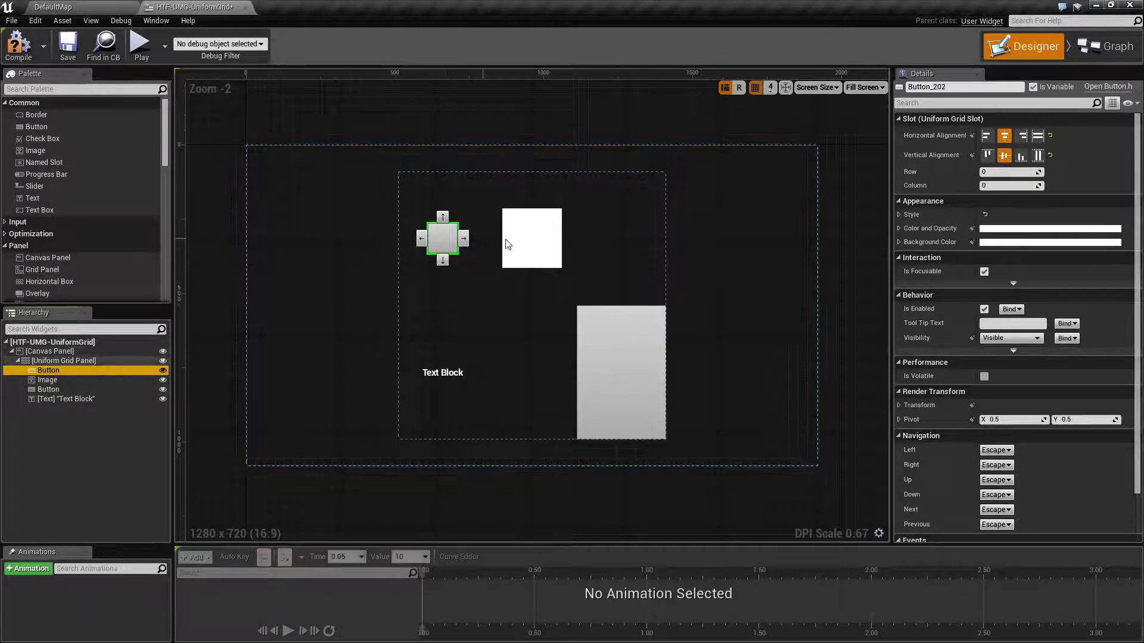
# - Try moving the large button between columns 1 and 2, leaving it in column 2
pyautogui.click(539, 246)
pyautogui.click(622, 374)
pyautogui.click(443, 372)
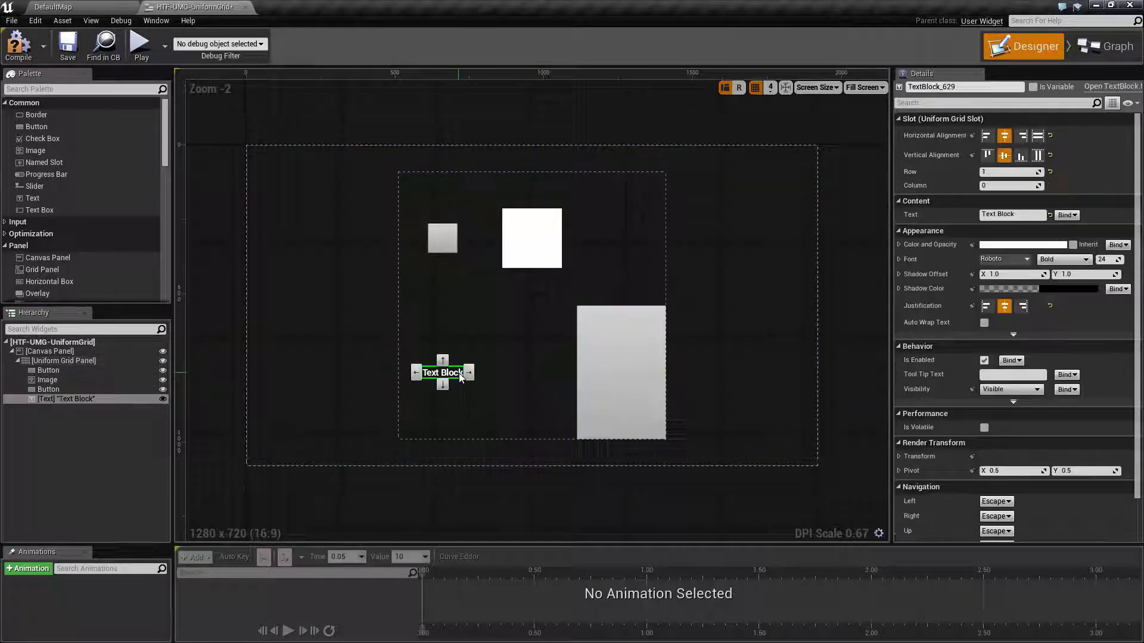
pyautogui.click(537, 365)
pyautogui.click(532, 260)
pyautogui.click(628, 364)
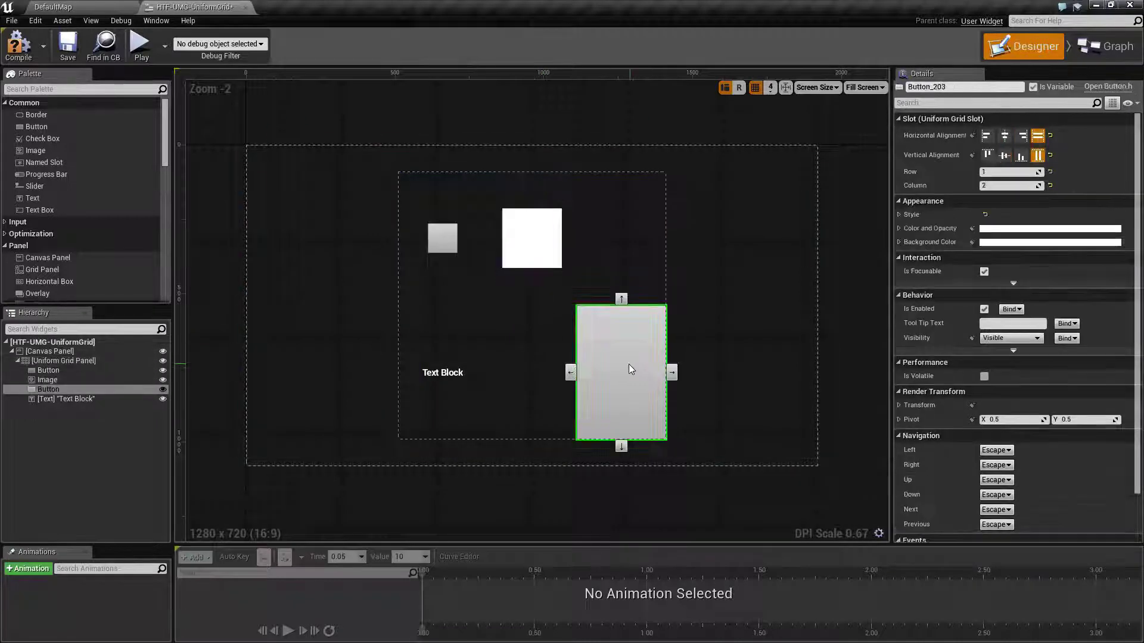
pyautogui.click(579, 373)
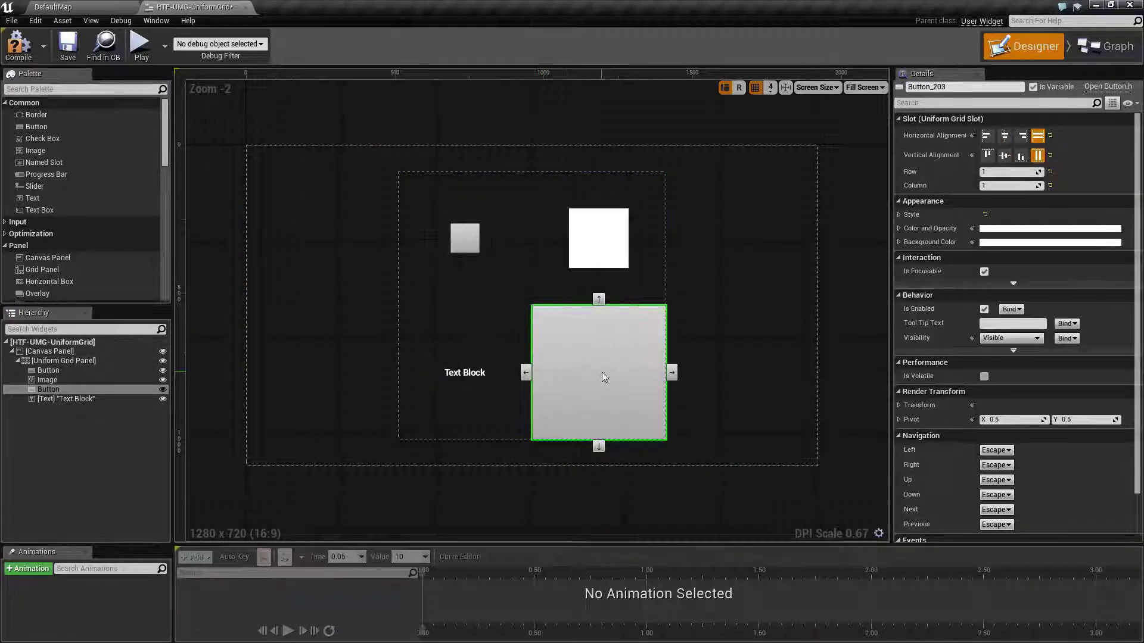
pyautogui.click(671, 372)
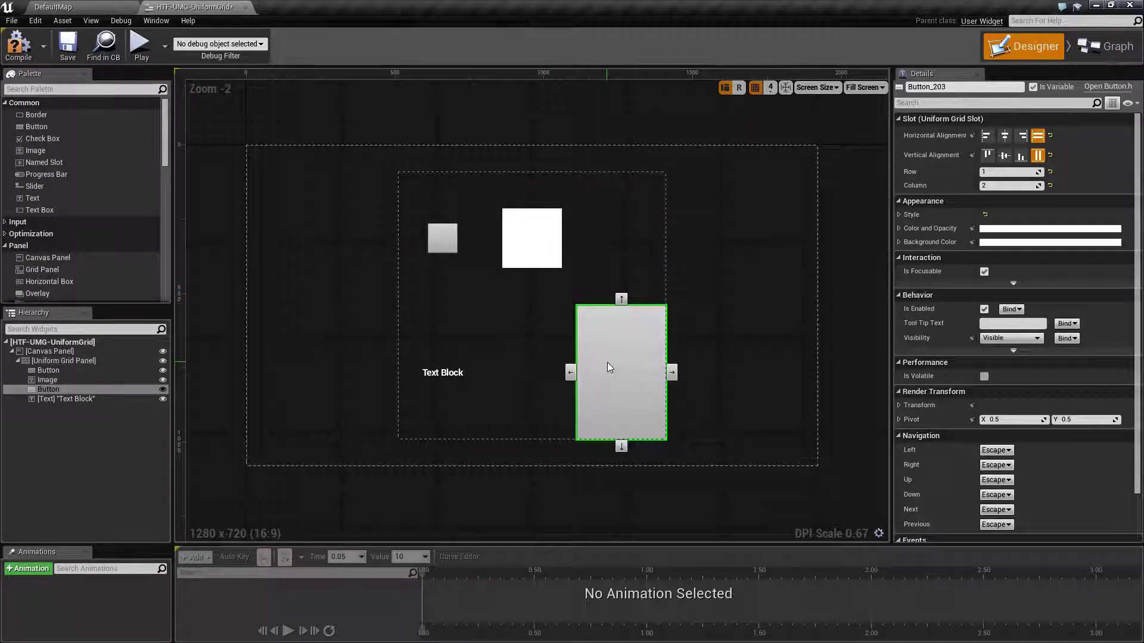
pyautogui.click(570, 373)
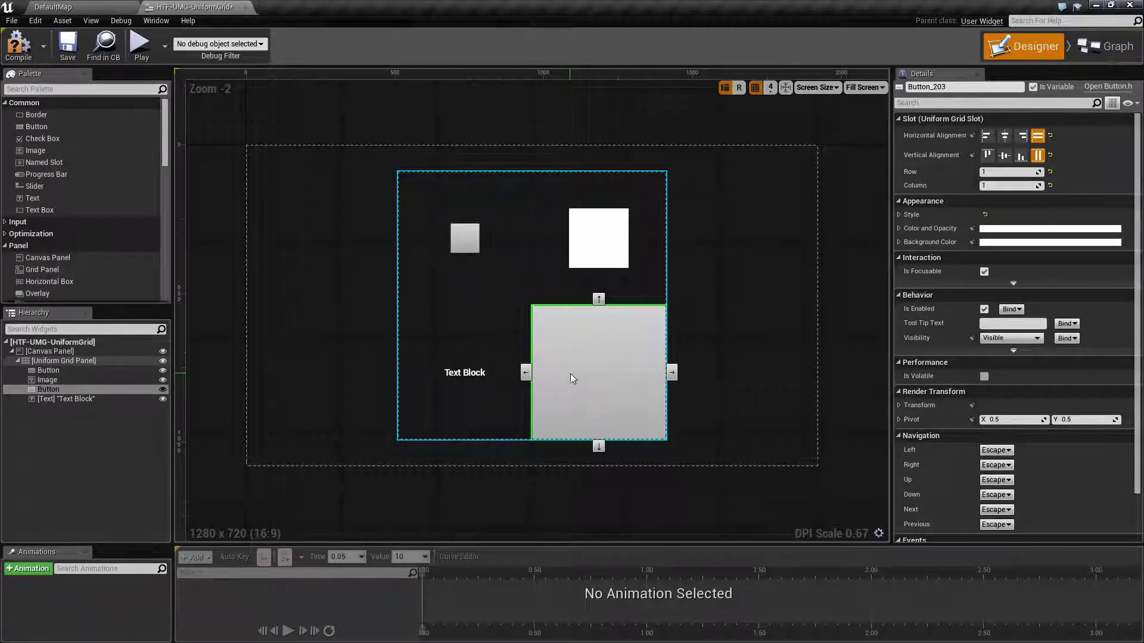
pyautogui.click(671, 374)
# - Move the white image into column 2 and reselect the large button
pyautogui.click(531, 253)
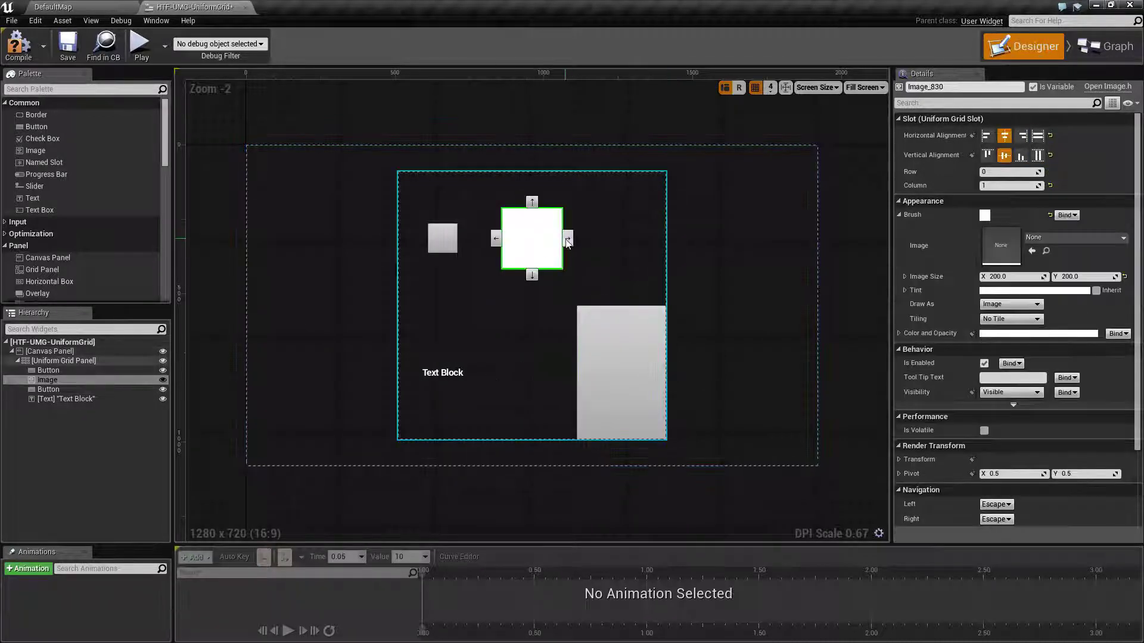
pyautogui.click(567, 237)
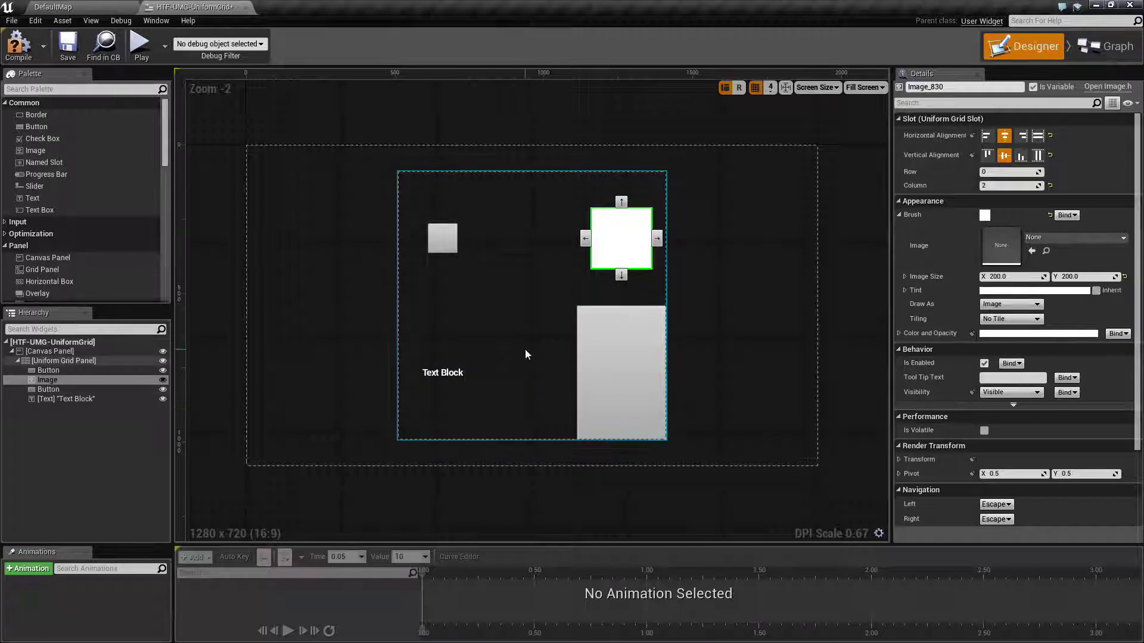
pyautogui.click(623, 369)
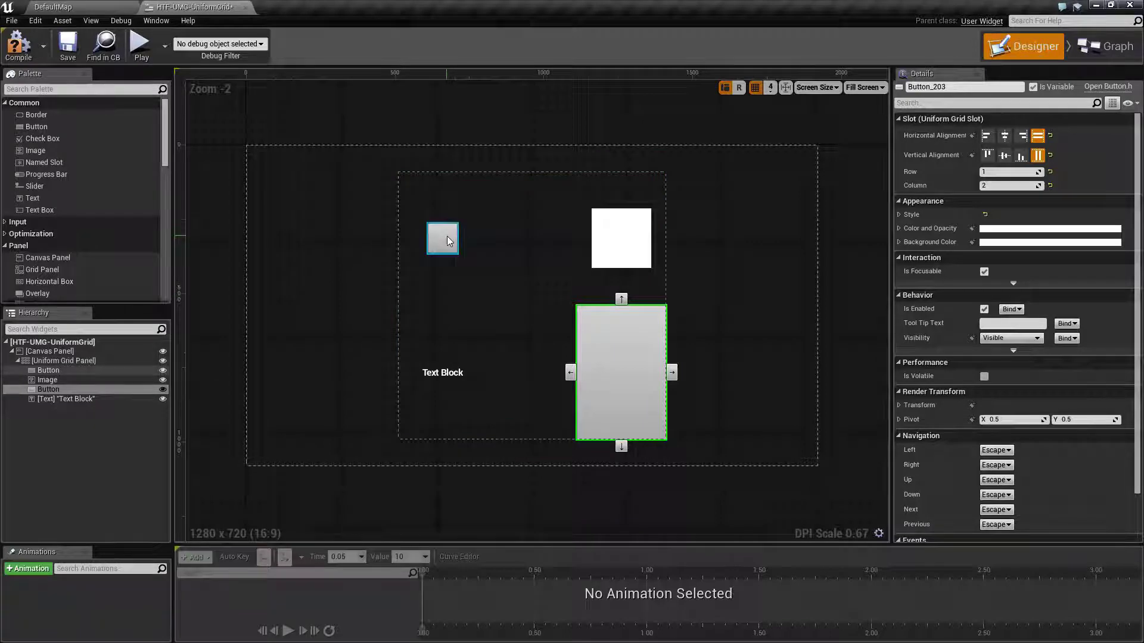
# - Move the large button to column 1 and resize the grid panel from its corner
pyautogui.click(571, 372)
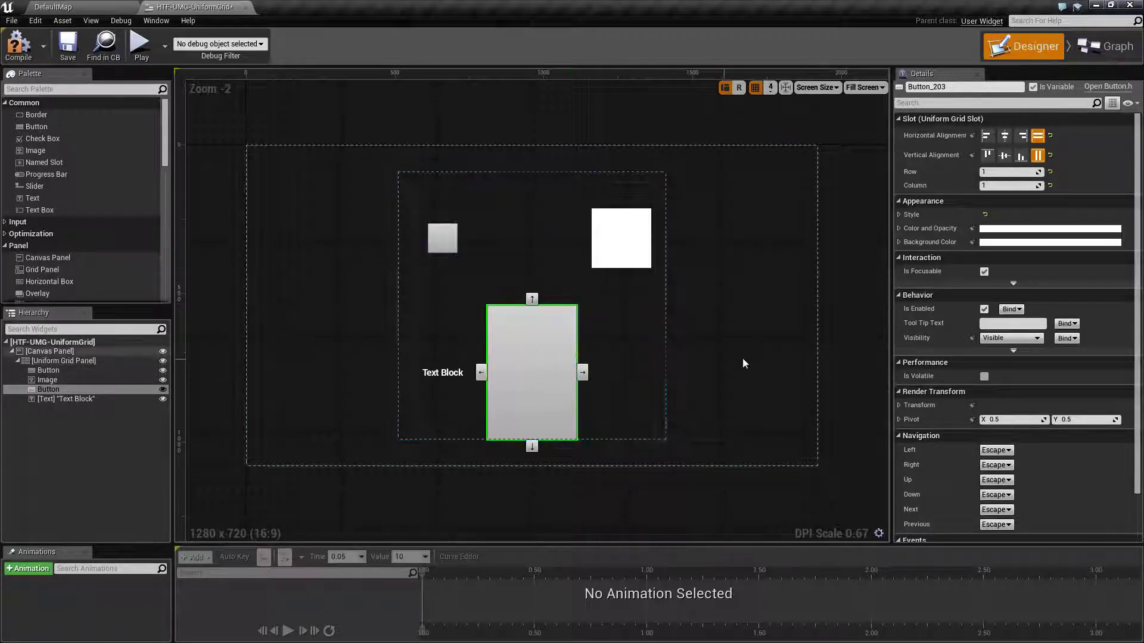
pyautogui.click(88, 361)
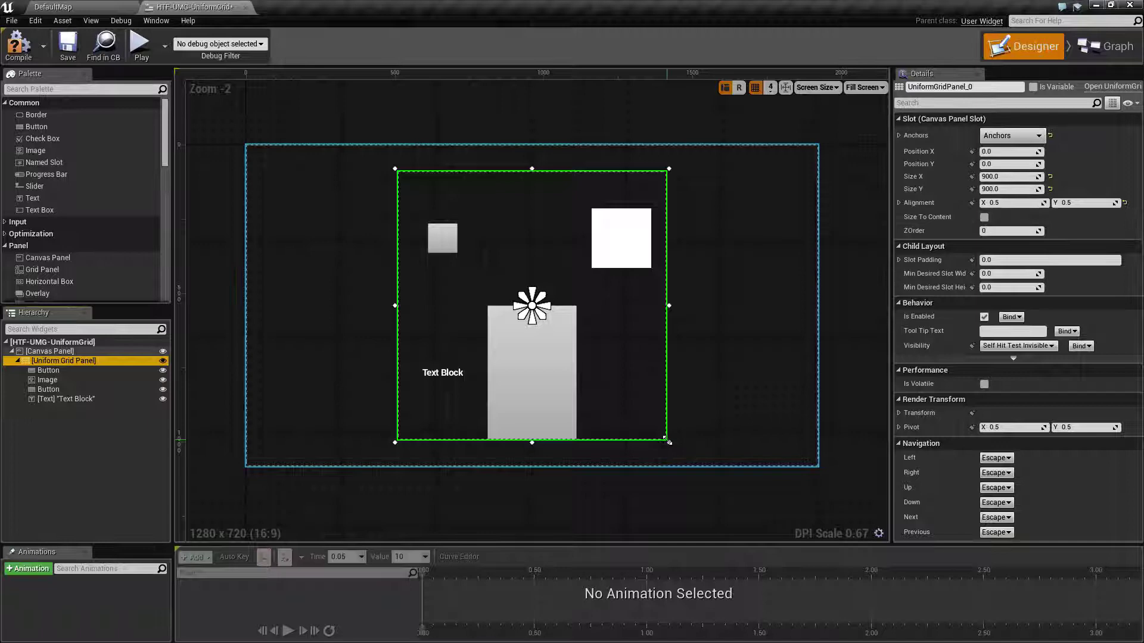
pyautogui.moveTo(669, 442); pyautogui.dragTo(641, 384)
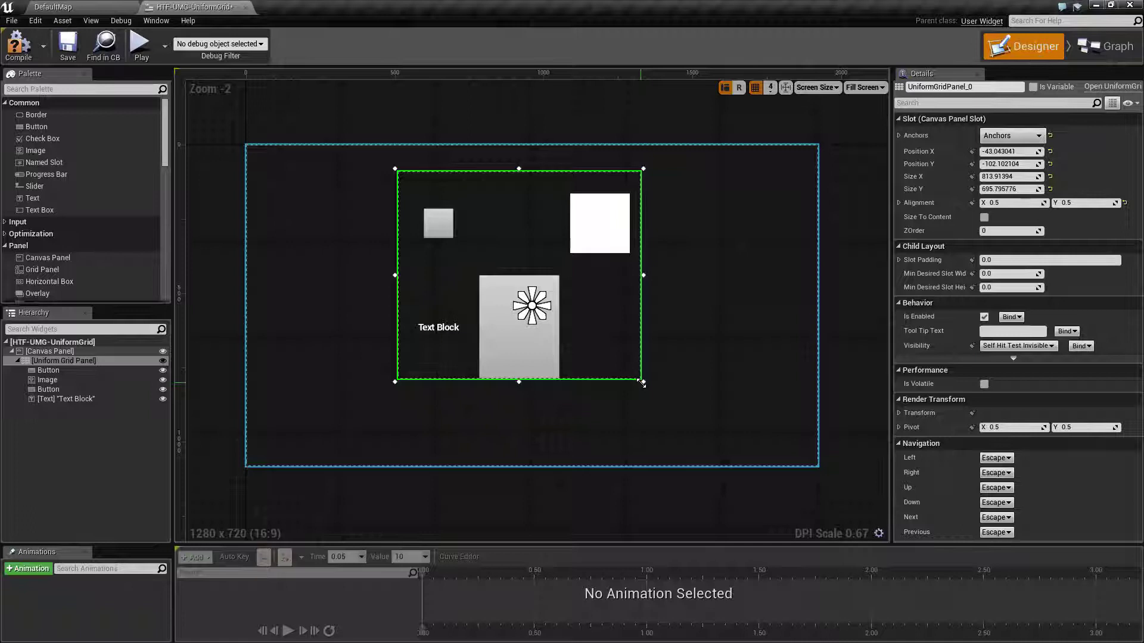
# - Enable Size To Content with minimum desired slot width and height of 300
pyautogui.click(984, 217)
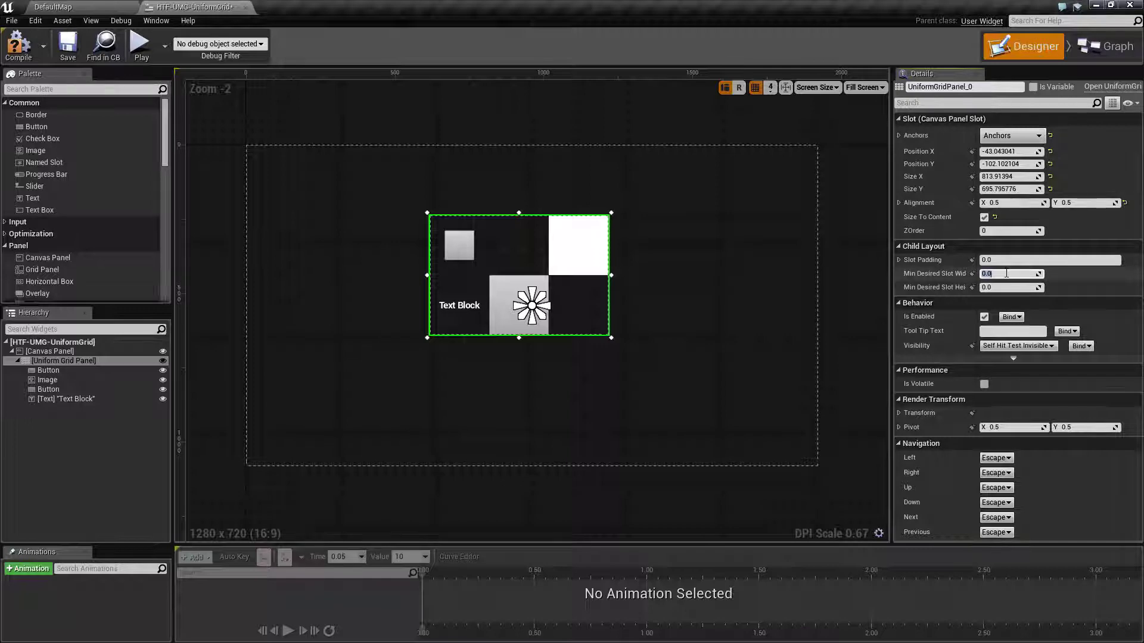
pyautogui.press('Tab')
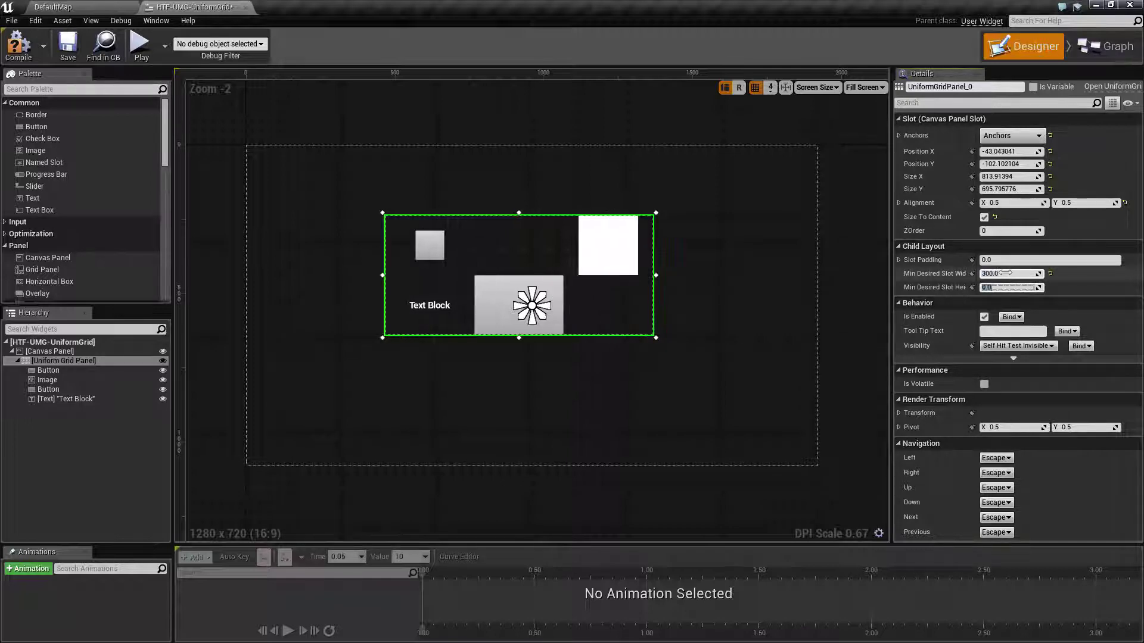
pyautogui.write('300')
pyautogui.press('Return')
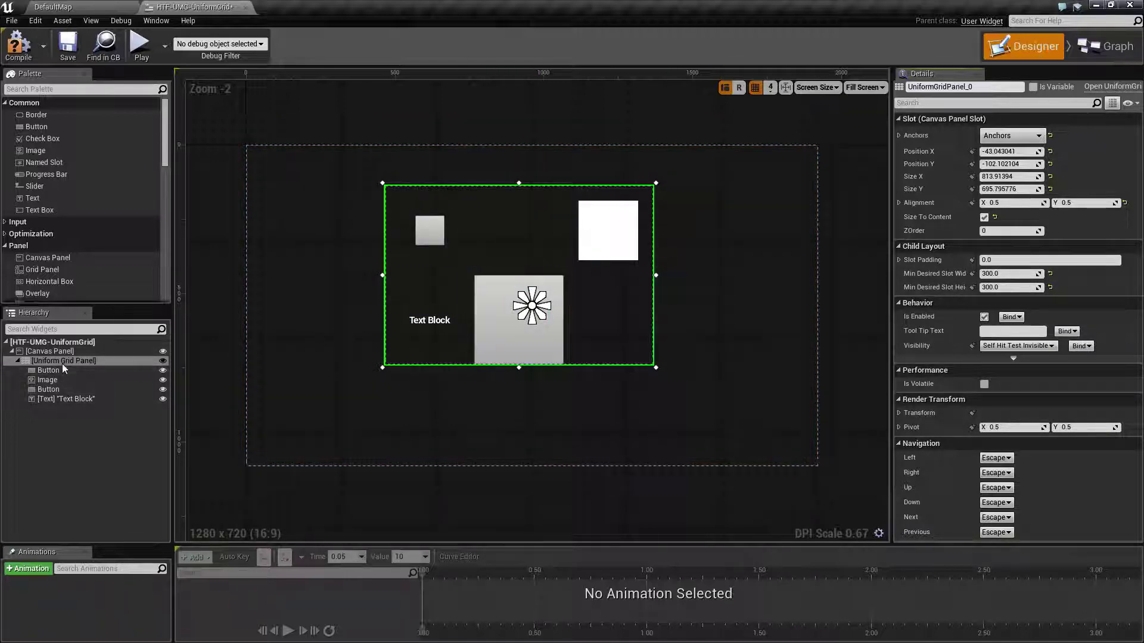
# - Add a new image to the grid and place it at row 2, column 2
pyautogui.moveTo(45, 156); pyautogui.dragTo(45, 411)
pyautogui.click(44, 409)
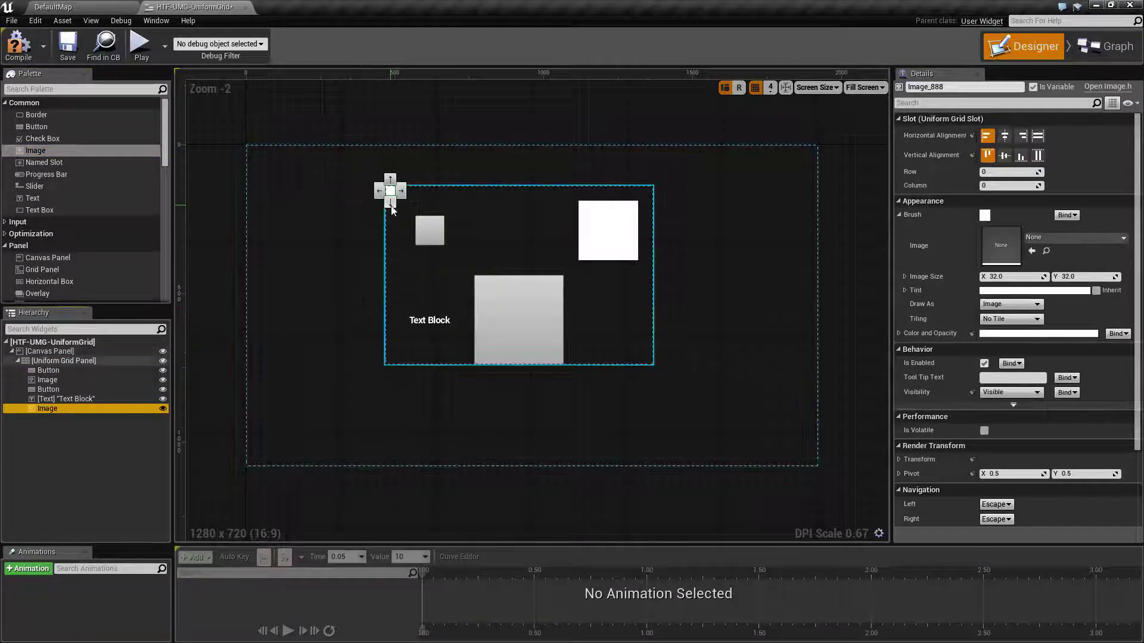
pyautogui.moveTo(389, 189); pyautogui.dragTo(388, 296)
pyautogui.click(389, 295)
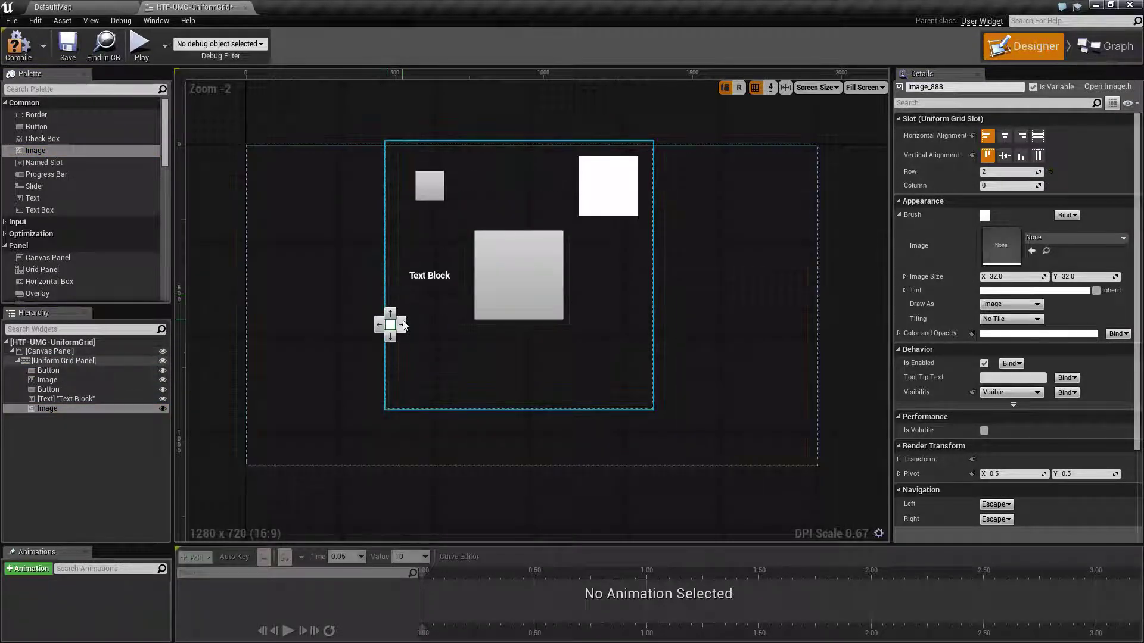
pyautogui.click(399, 324)
pyautogui.click(490, 325)
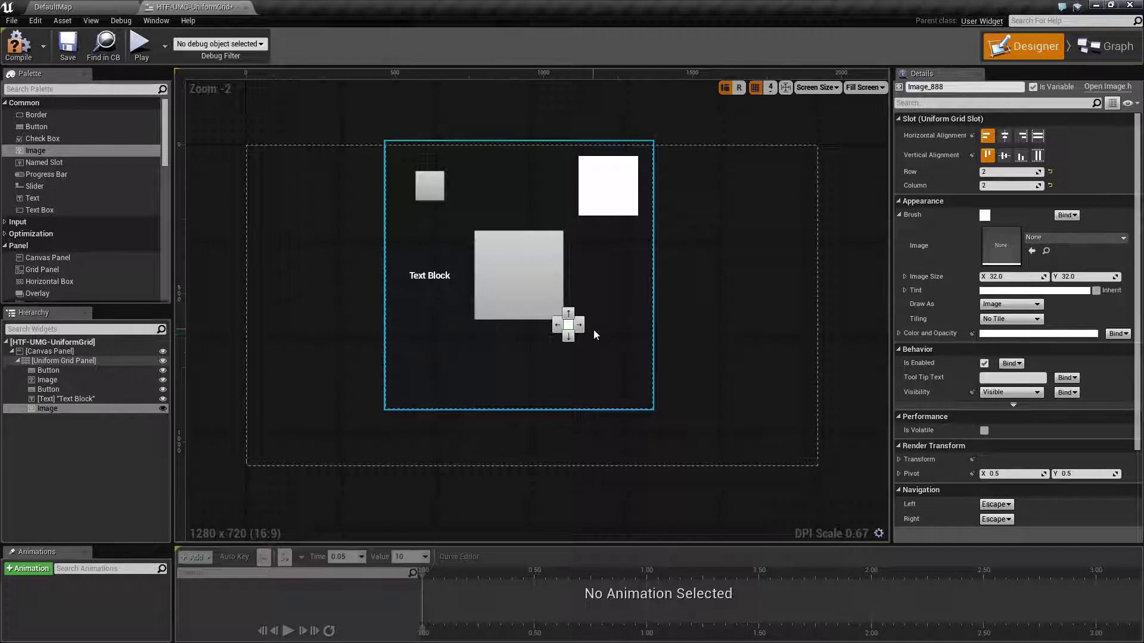
# - Set the image's horizontal and vertical alignment to Fill, then resize the grid panel and undo it
pyautogui.click(1038, 137)
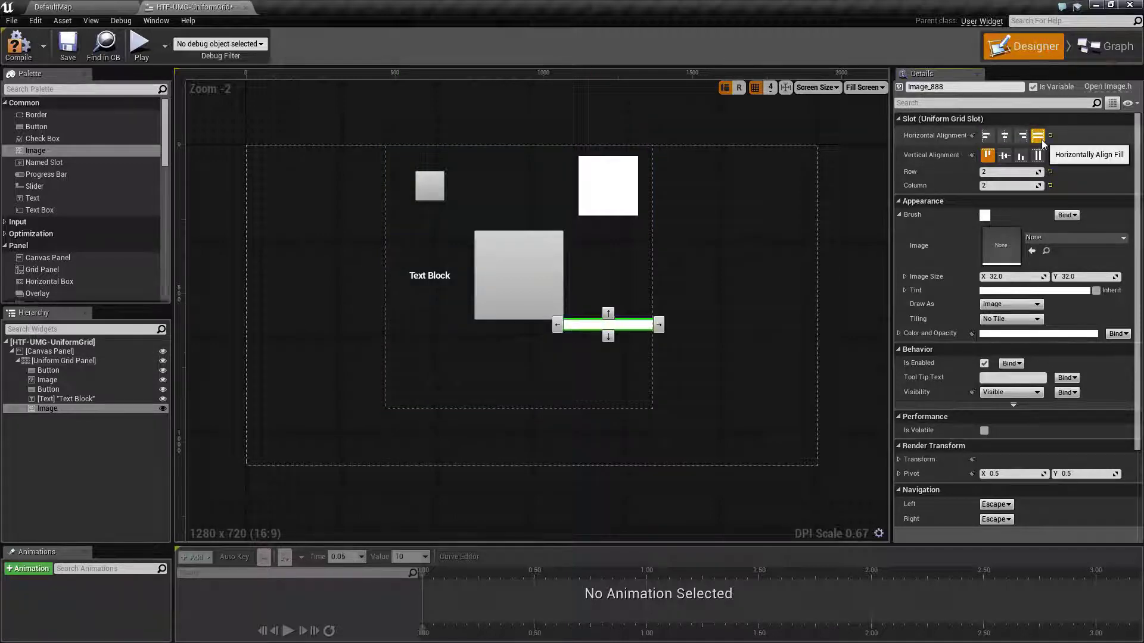
pyautogui.click(1038, 156)
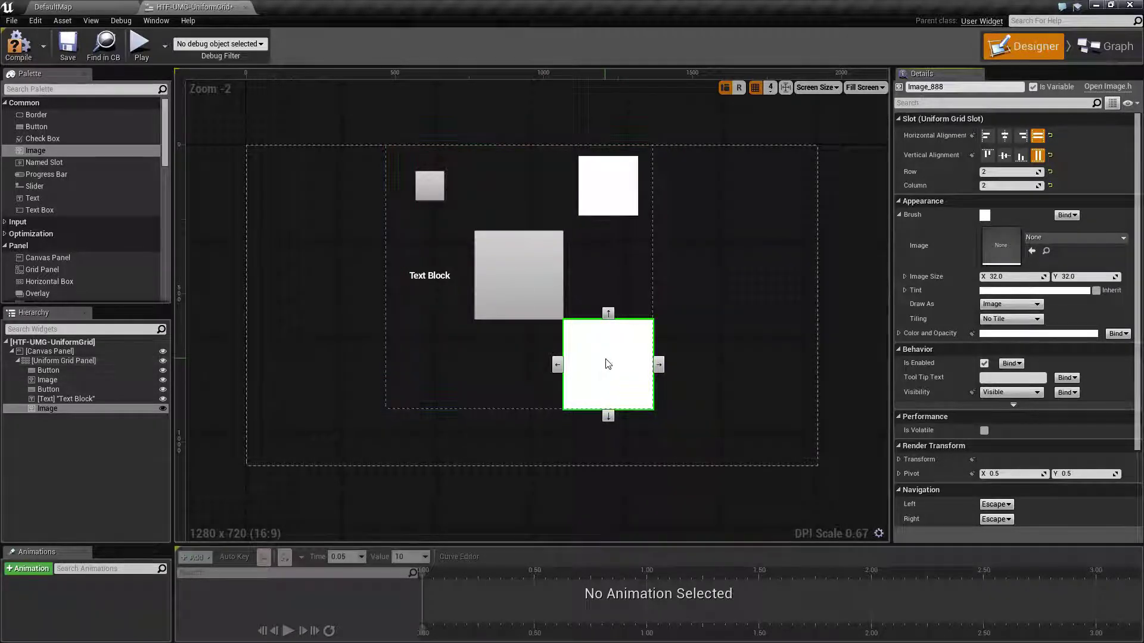
pyautogui.click(652, 365)
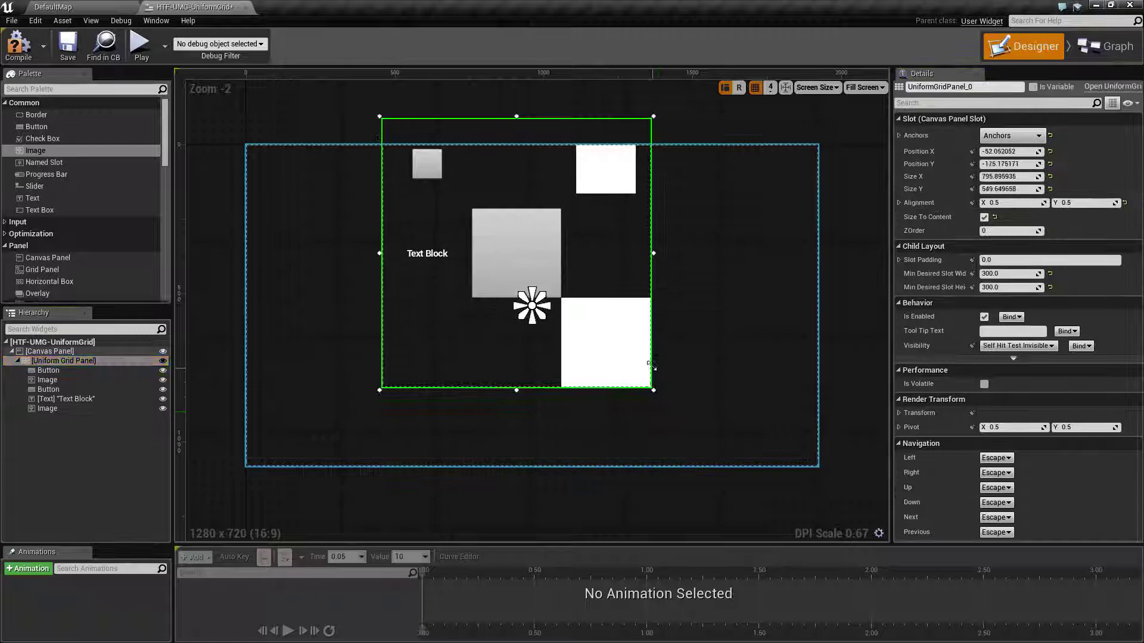
pyautogui.moveTo(652, 365); pyautogui.dragTo(645, 410)
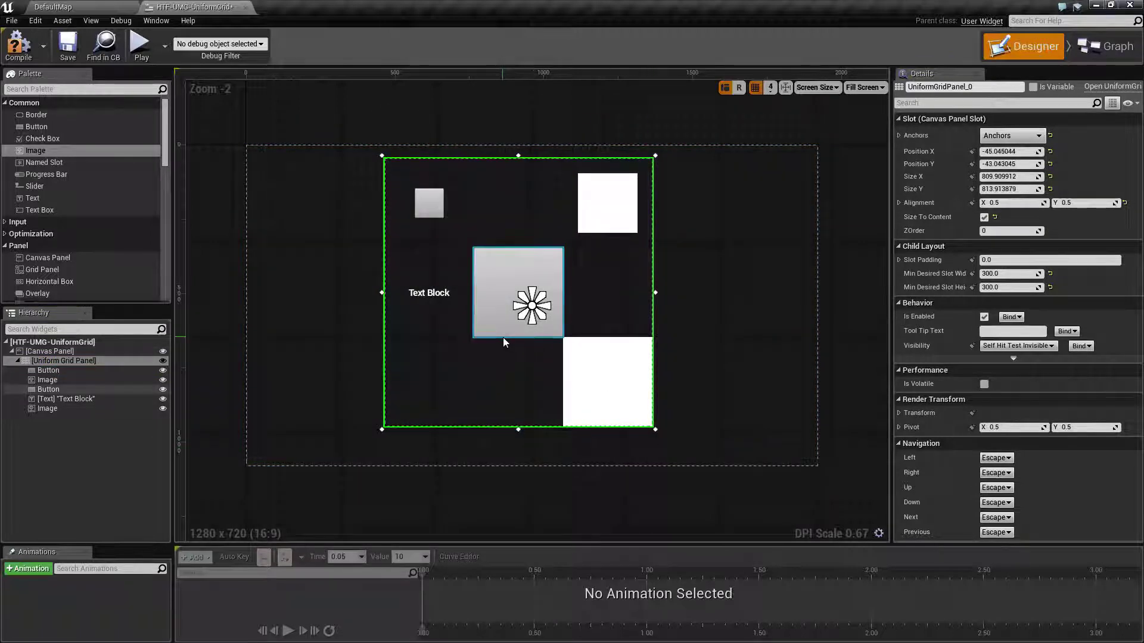
pyautogui.hotkey('ctrl', 'z')
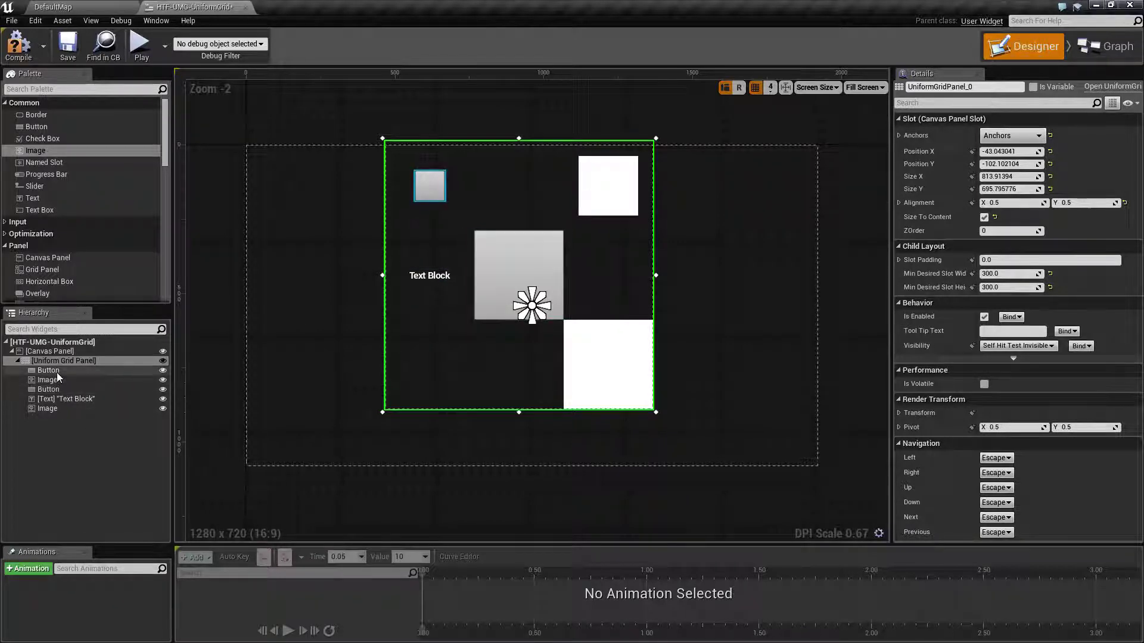
# - Set the bottom-right image's size to 500 × 500
pyautogui.click(520, 246)
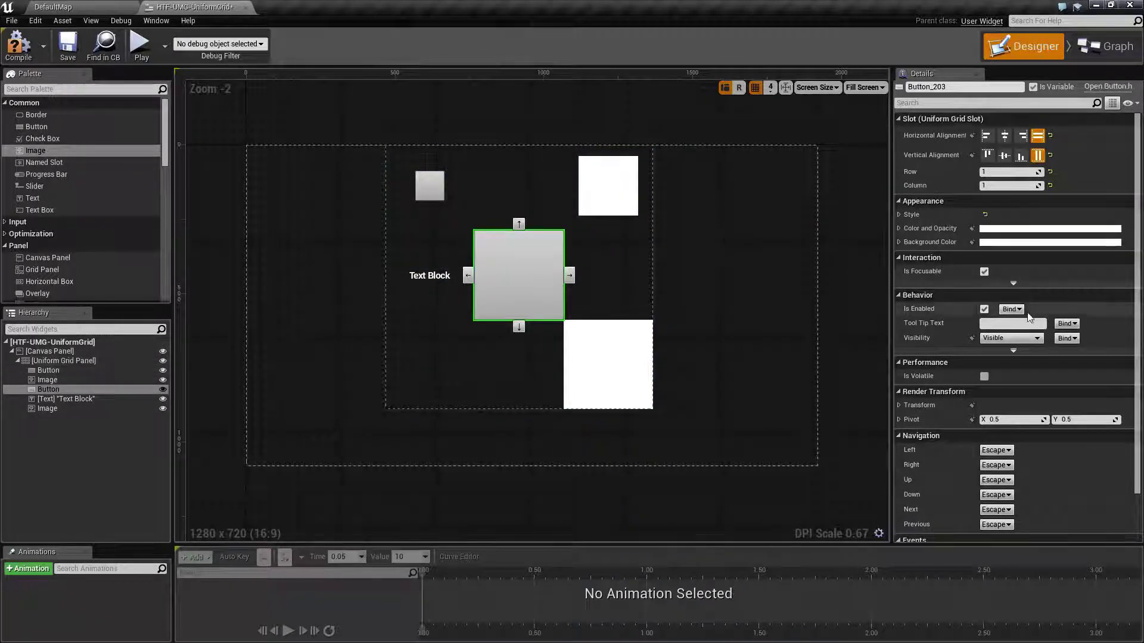
pyautogui.click(48, 409)
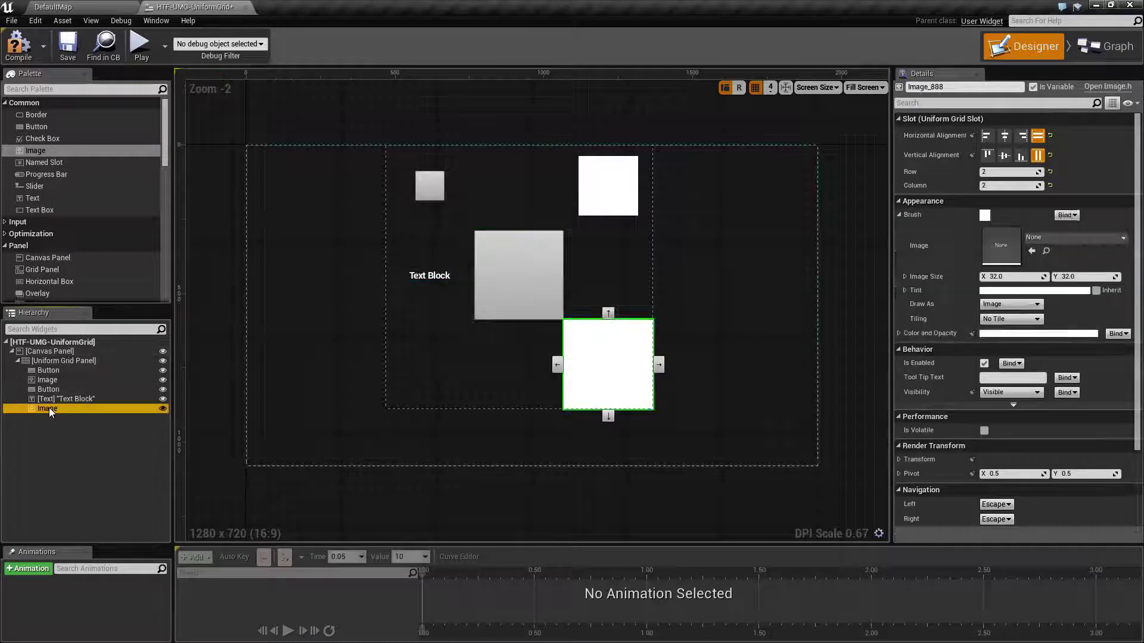
pyautogui.click(1020, 277)
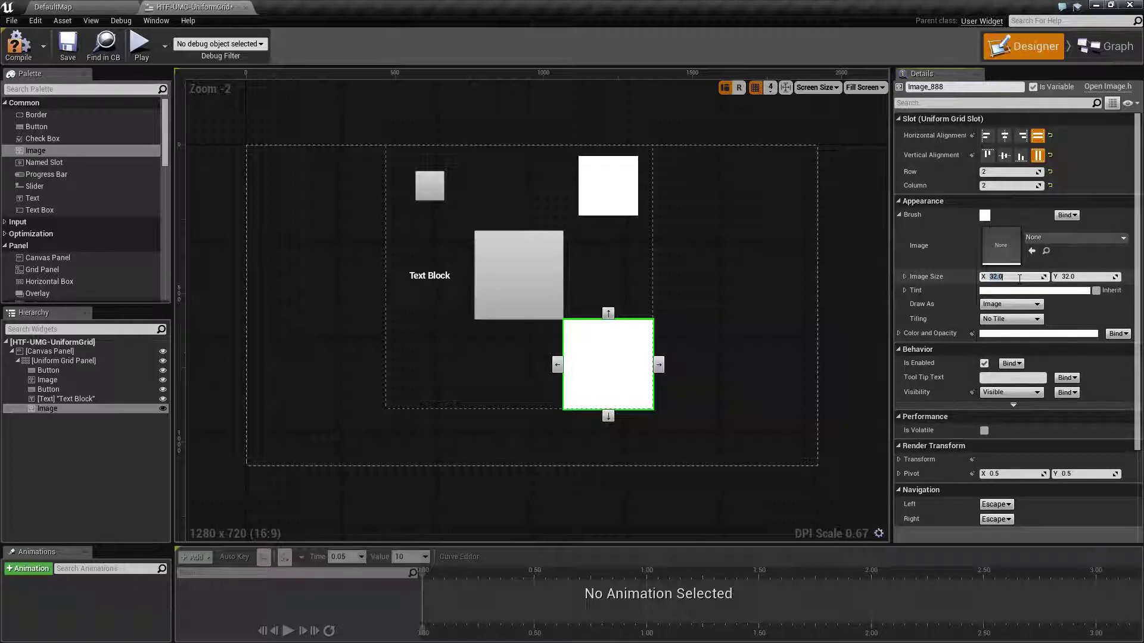
pyautogui.write('500')
pyautogui.press('Tab')
pyautogui.write('500')
pyautogui.press('Return')
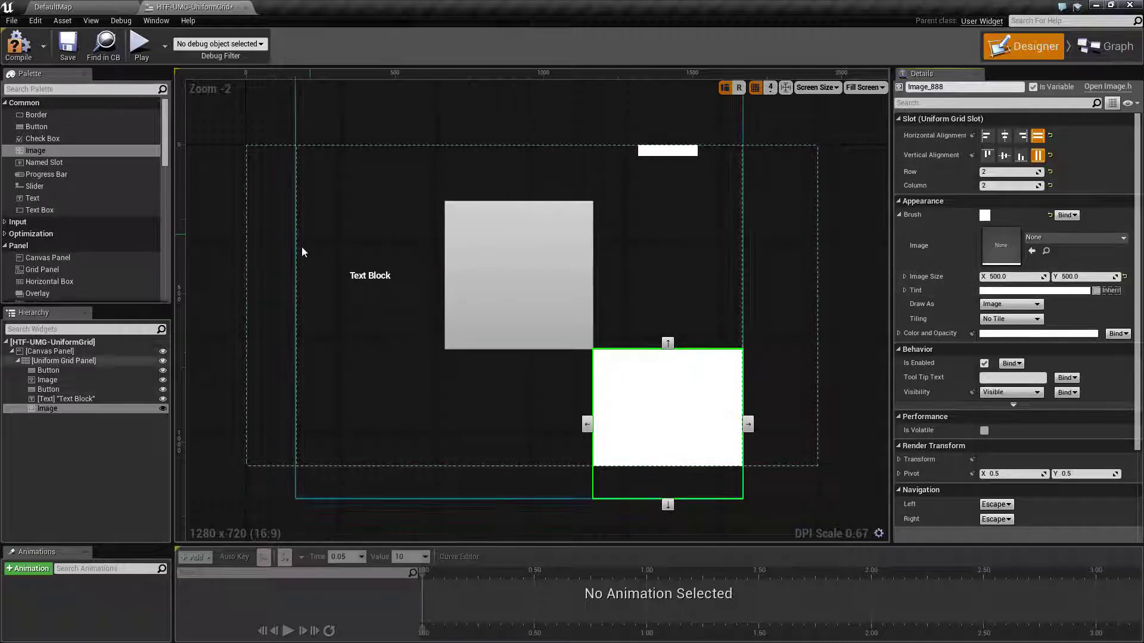
# - Check the grid panel, then change the image size back to 50 × 50
pyautogui.click(62, 360)
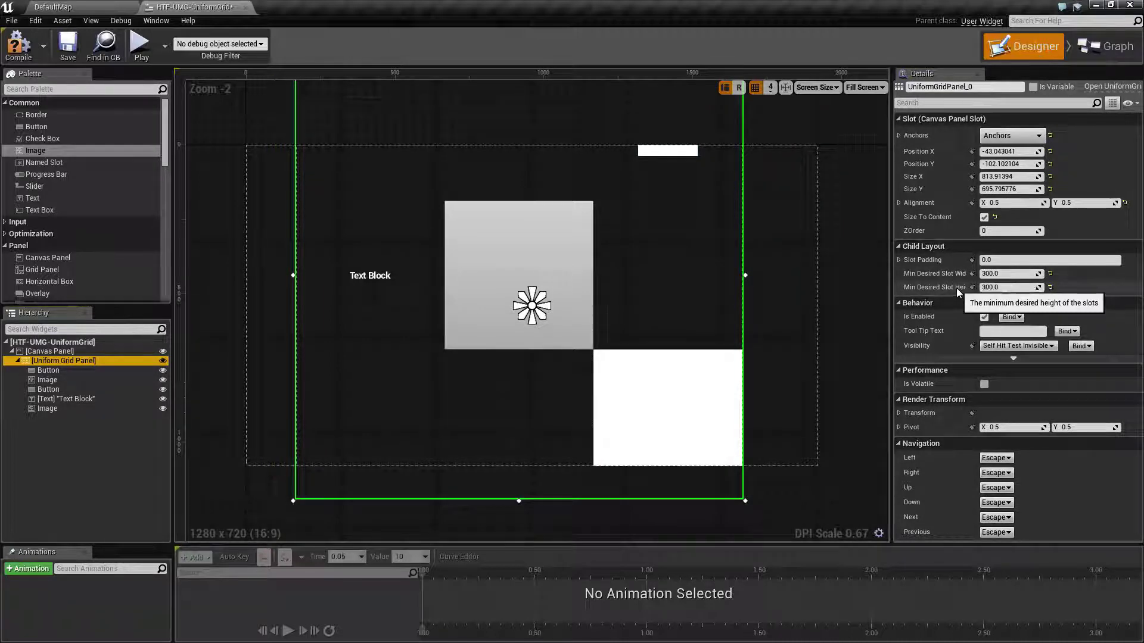
pyautogui.click(48, 408)
pyautogui.click(1021, 277)
pyautogui.write('50')
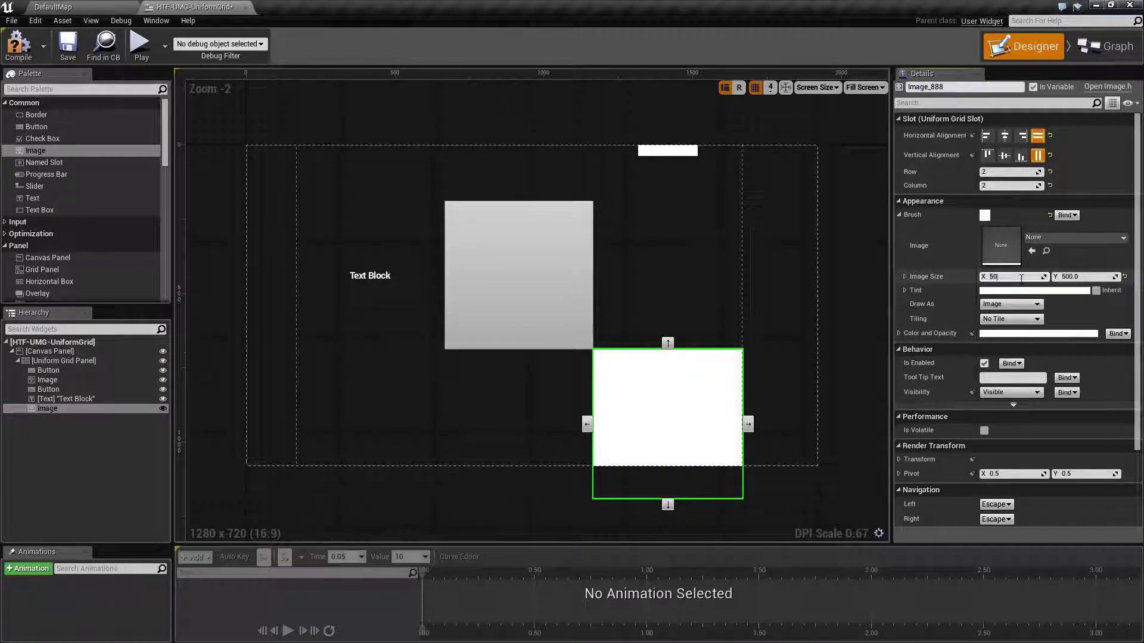
pyautogui.press('Tab')
pyautogui.write('50')
pyautogui.press('Return')
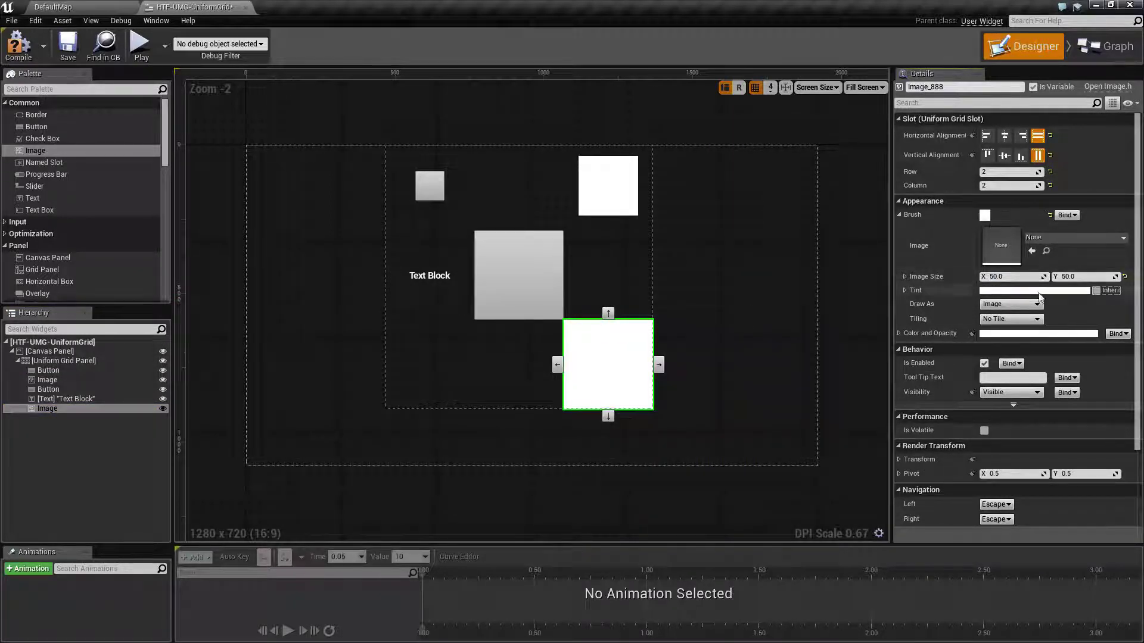
pyautogui.click(59, 361)
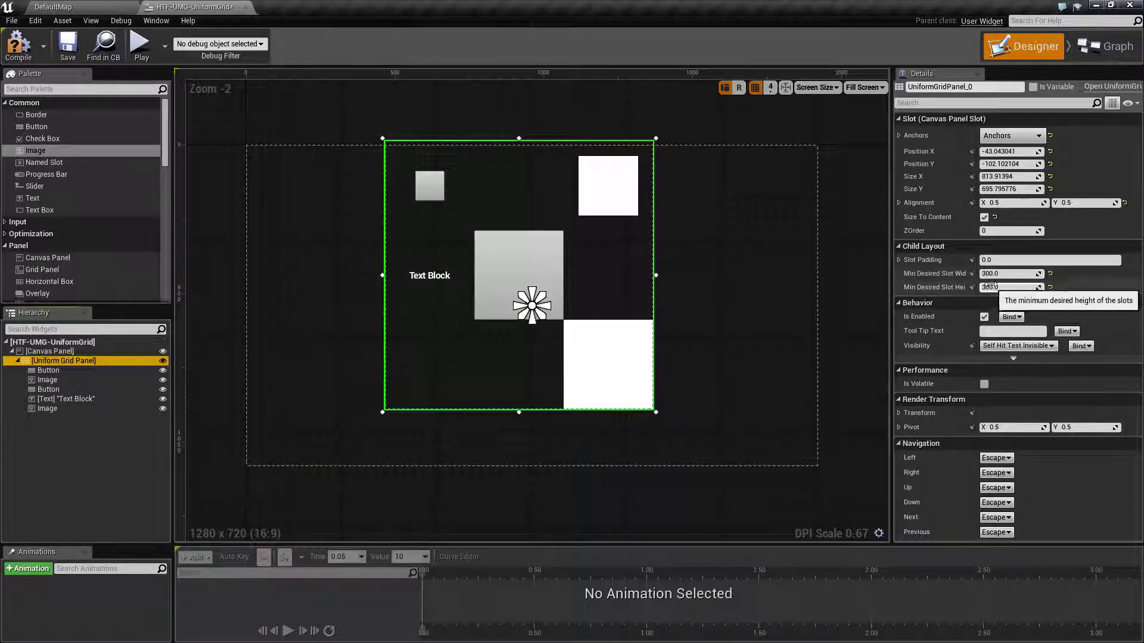
# - Set the grid panel's Slot Padding to 25 after briefly trying 10
pyautogui.click(1011, 260)
pyautogui.write('1')
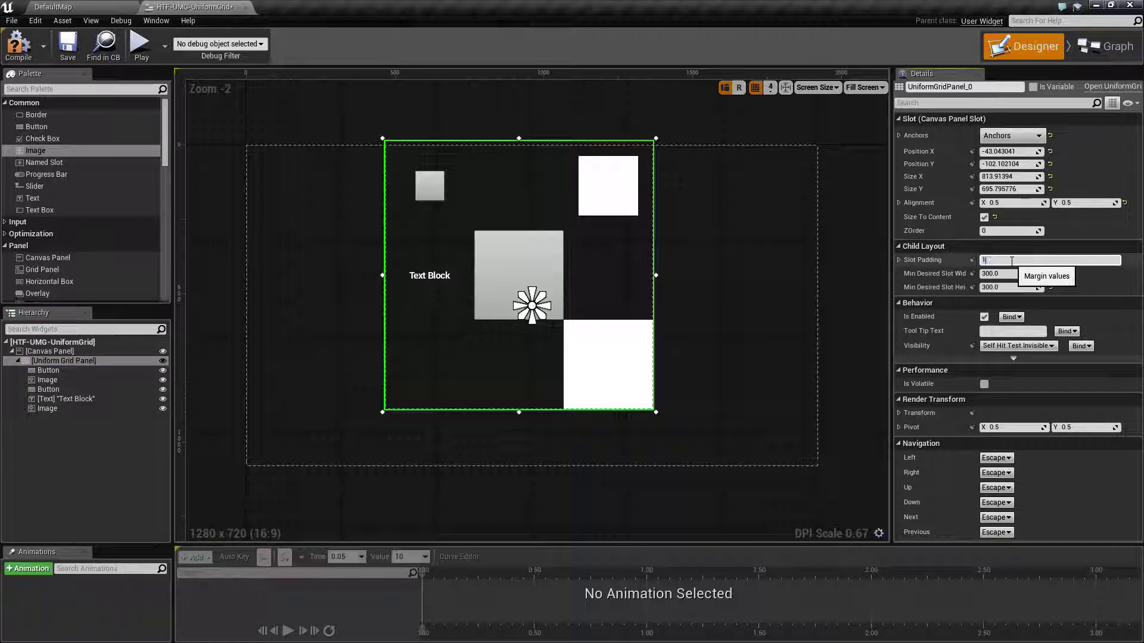
pyautogui.write('0')
pyautogui.press('Return')
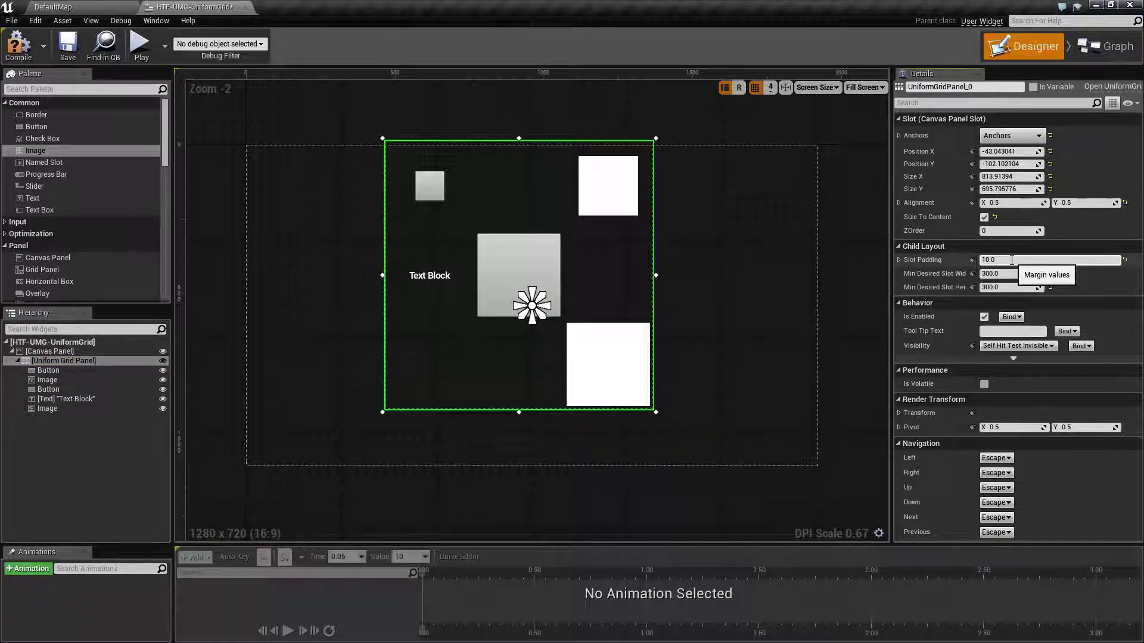
pyautogui.click(1011, 261)
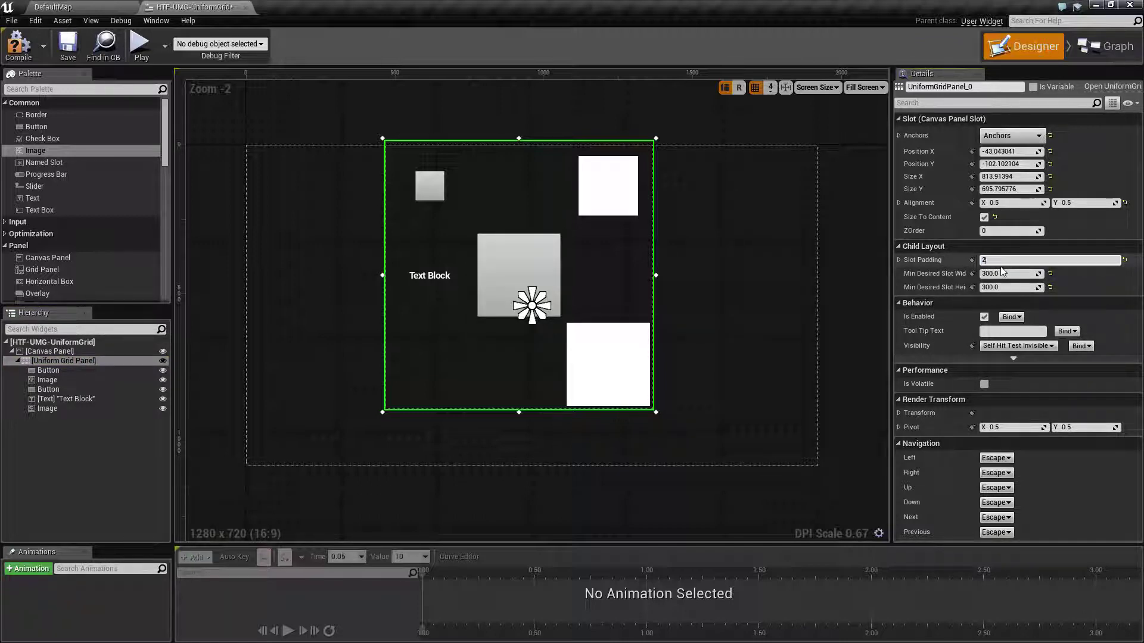
pyautogui.press('Return')
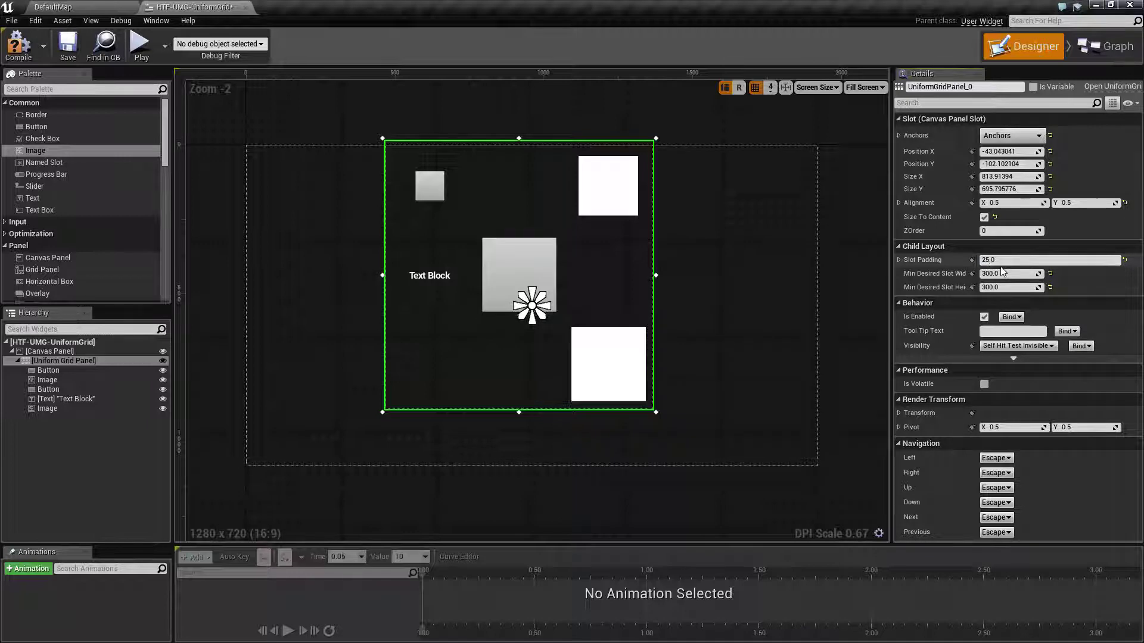
# - Make the top-right image fill its cell both vertically and horizontally
pyautogui.click(608, 184)
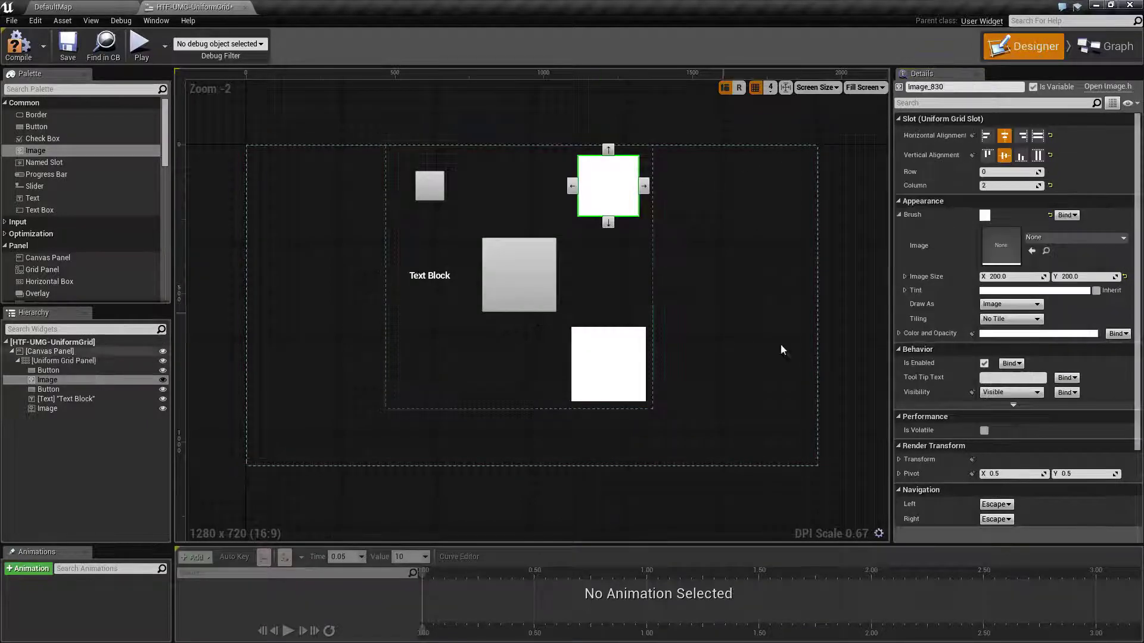
pyautogui.click(1038, 155)
pyautogui.click(1037, 135)
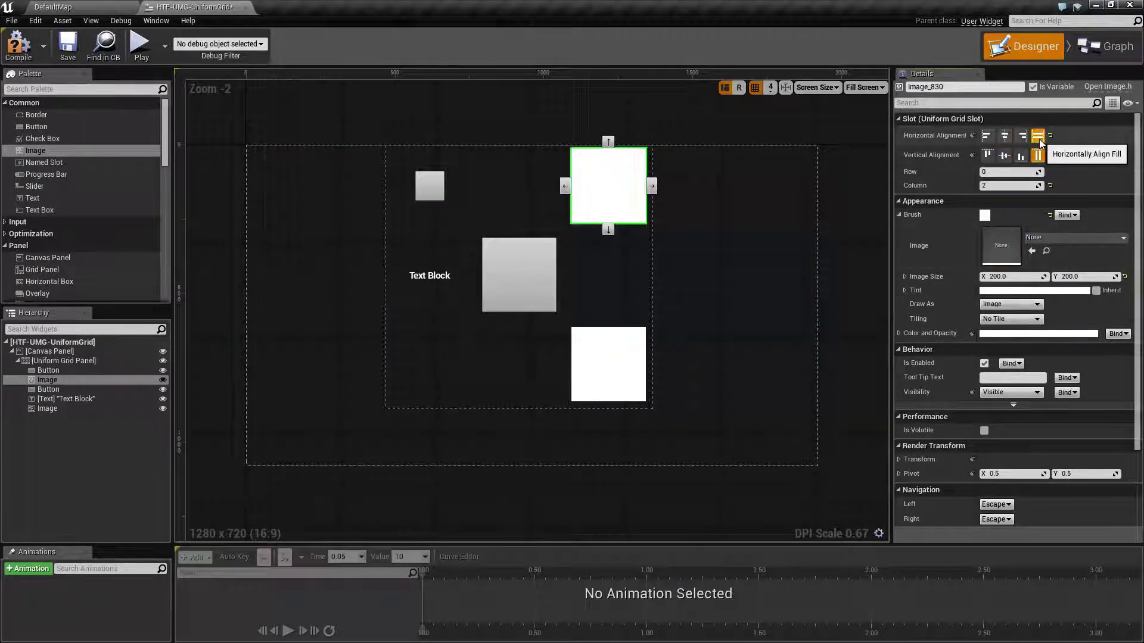
# - Drag the grid panel lower on the canvas and review its children in the Hierarchy
pyautogui.click(727, 345)
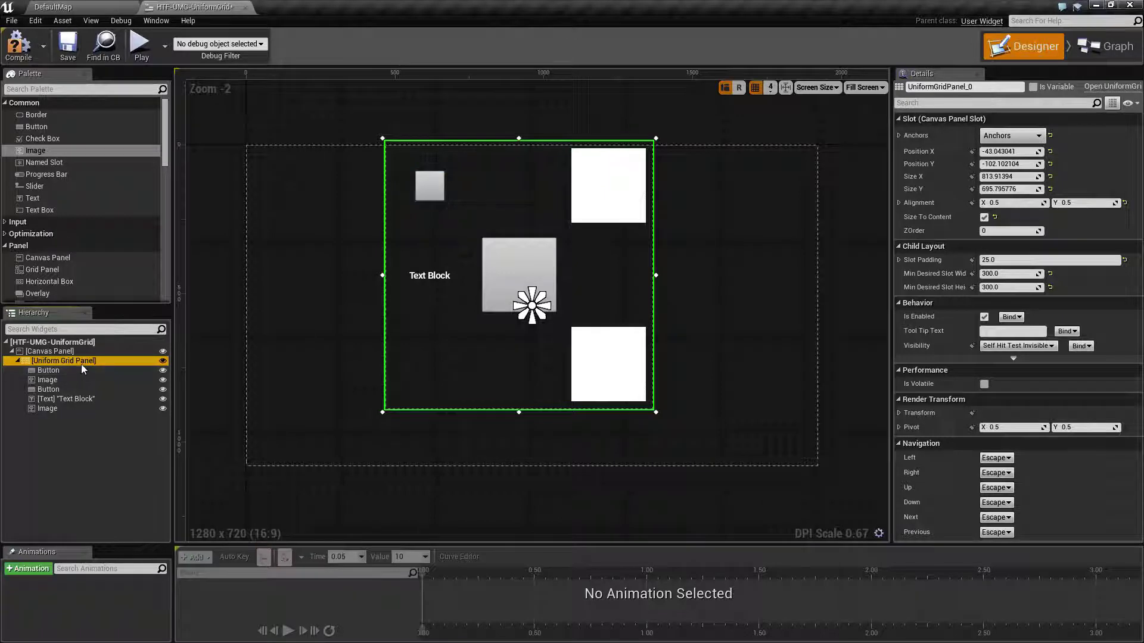
pyautogui.moveTo(537, 368); pyautogui.dragTo(545, 399)
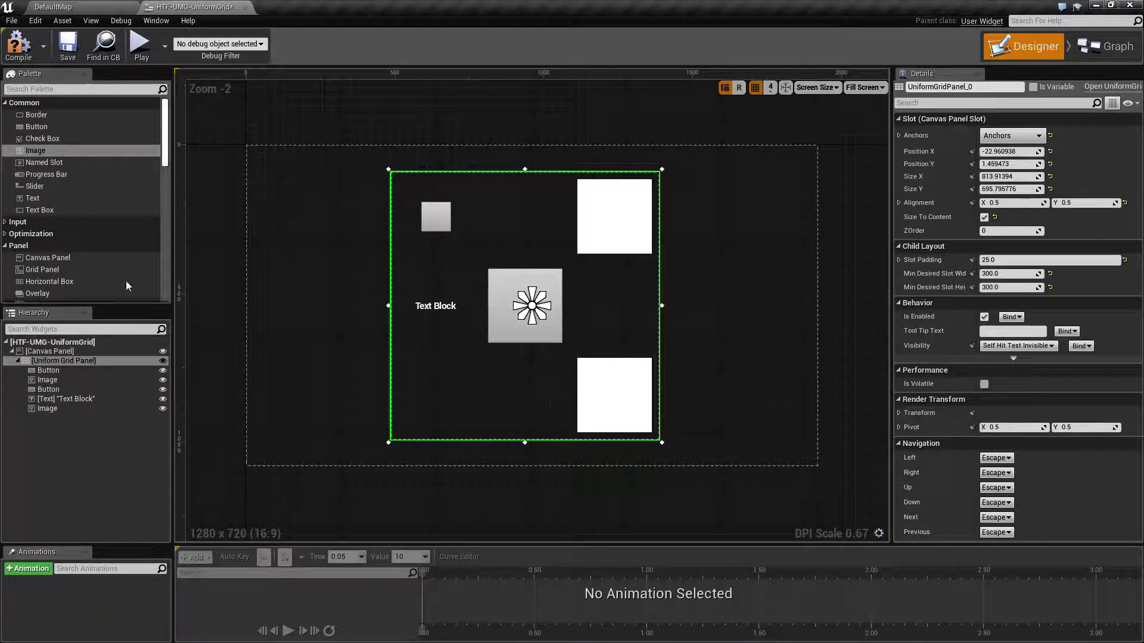
pyautogui.click(52, 362)
pyautogui.click(49, 370)
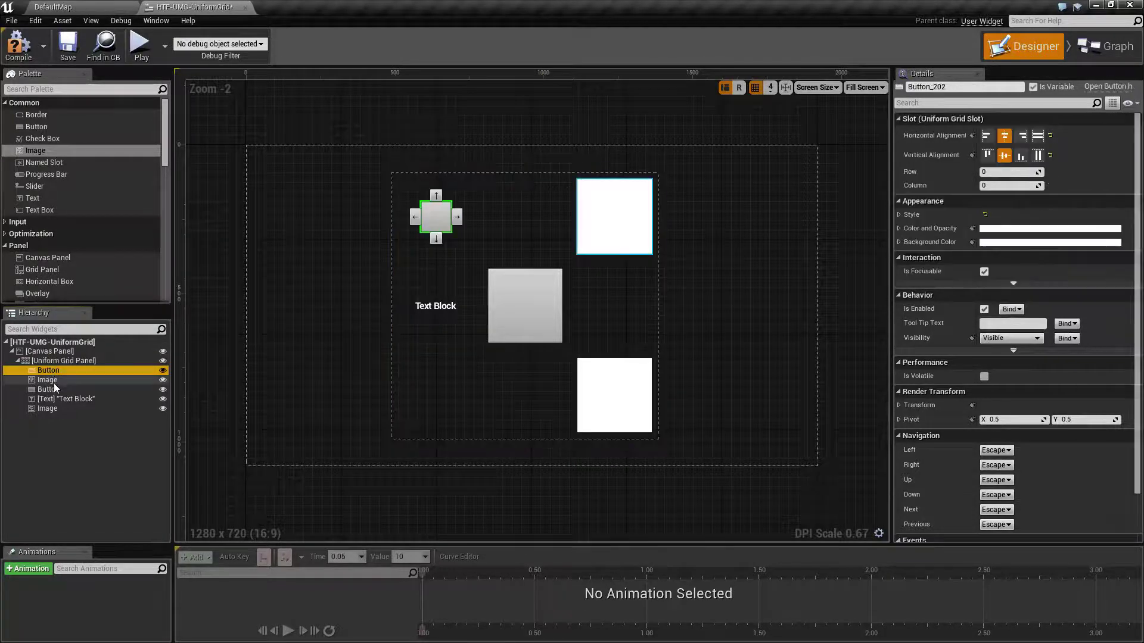
pyautogui.click(51, 380)
pyautogui.click(52, 390)
pyautogui.click(59, 361)
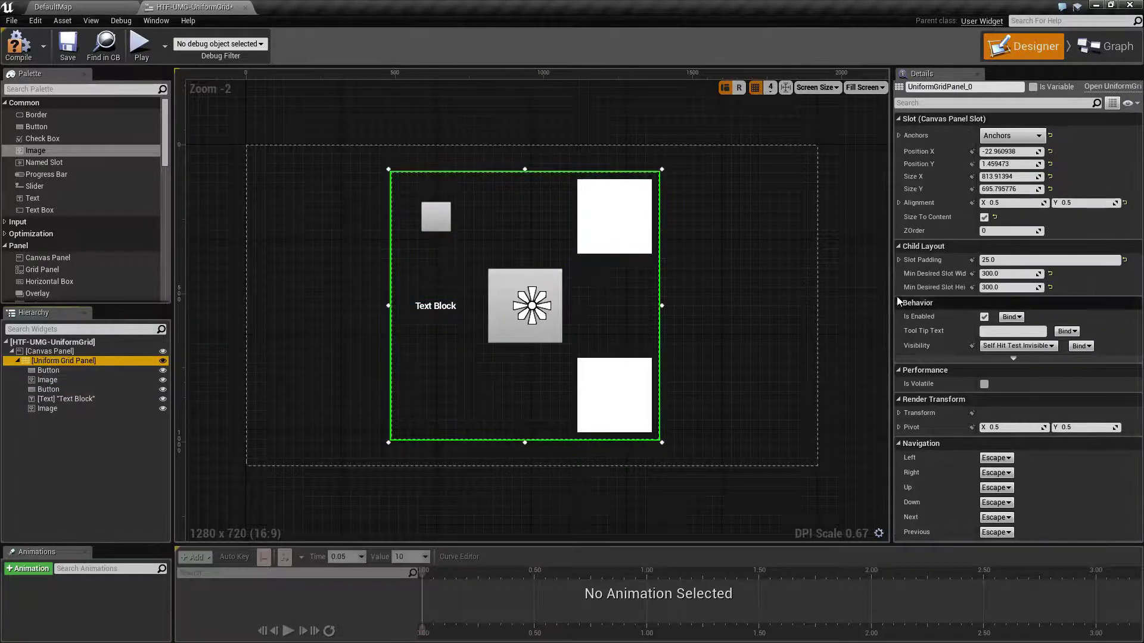